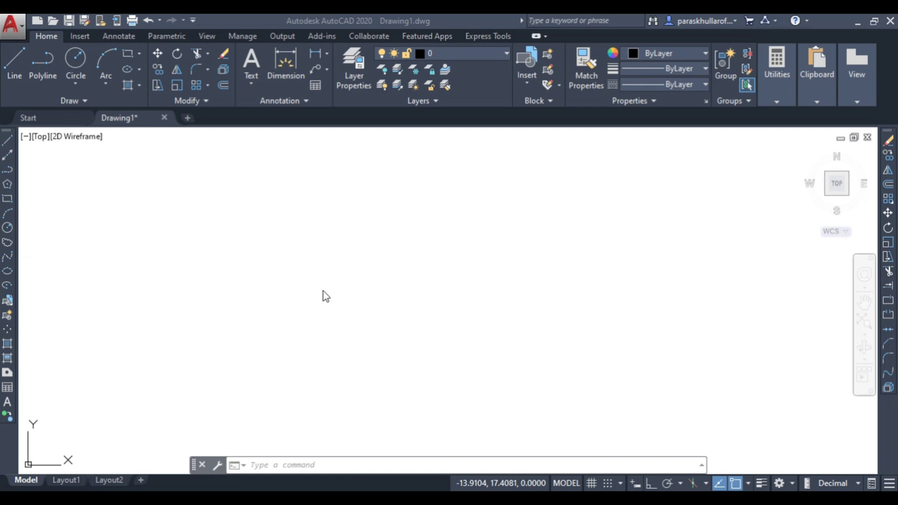
- Draw a slightly slanted 50-unit line from a picked start point, then pan the view right
click(6, 142)
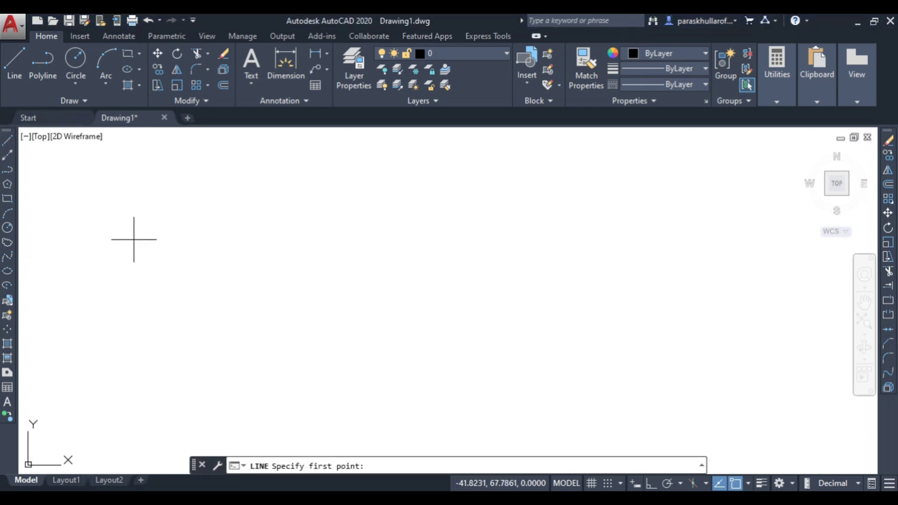
click(216, 268)
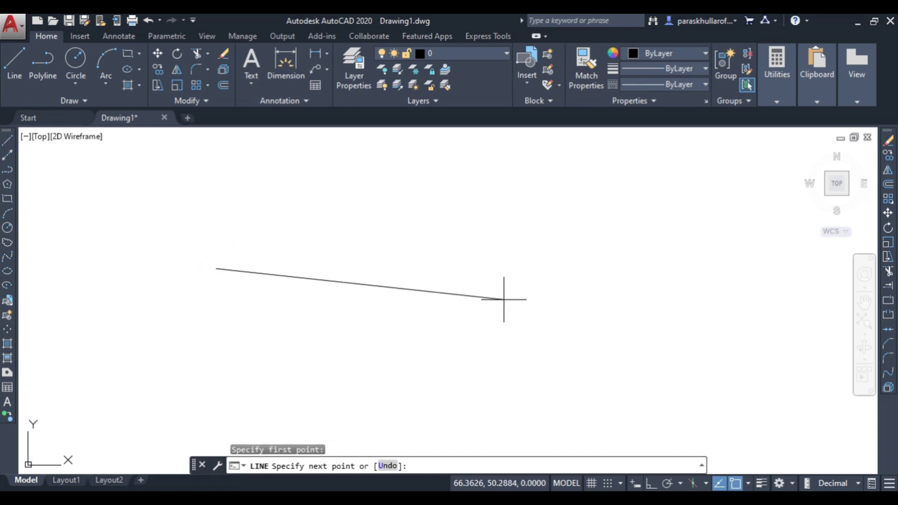
text(50)
key(Return)
right_click(439, 255)
click(460, 260)
middle_drag(401, 315, 464, 317)
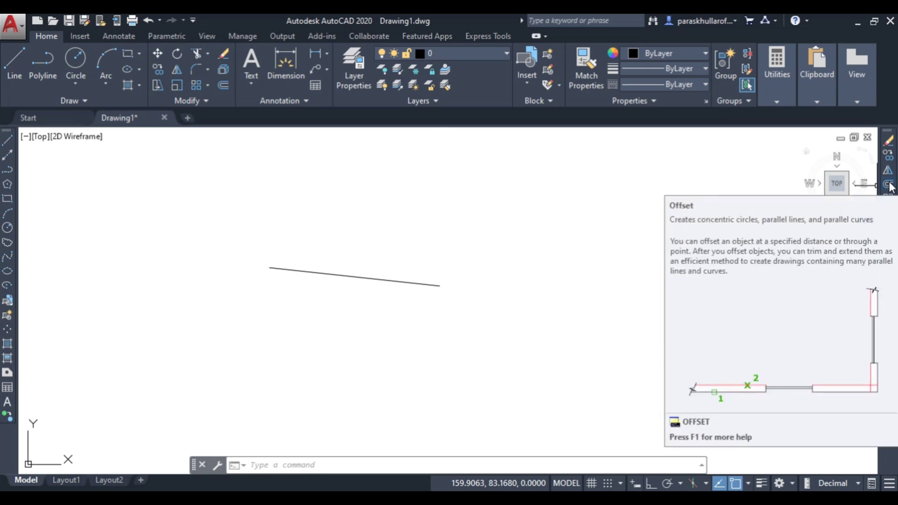
- Run OFFSET and set the offset distance to 5
text(OFFSe)
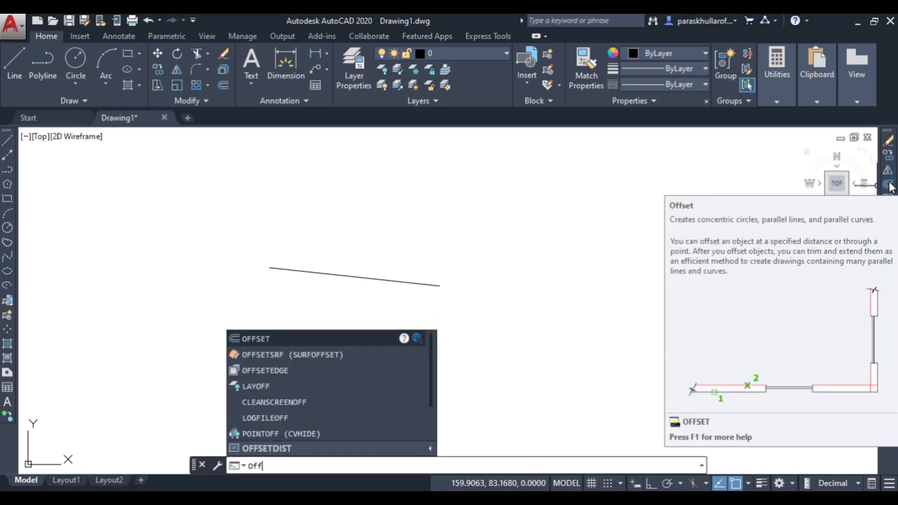
text(T)
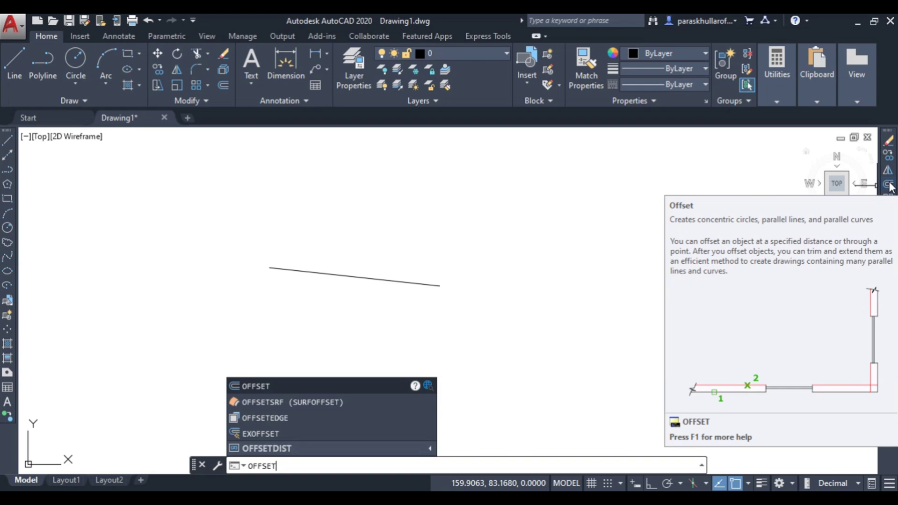
key(Return)
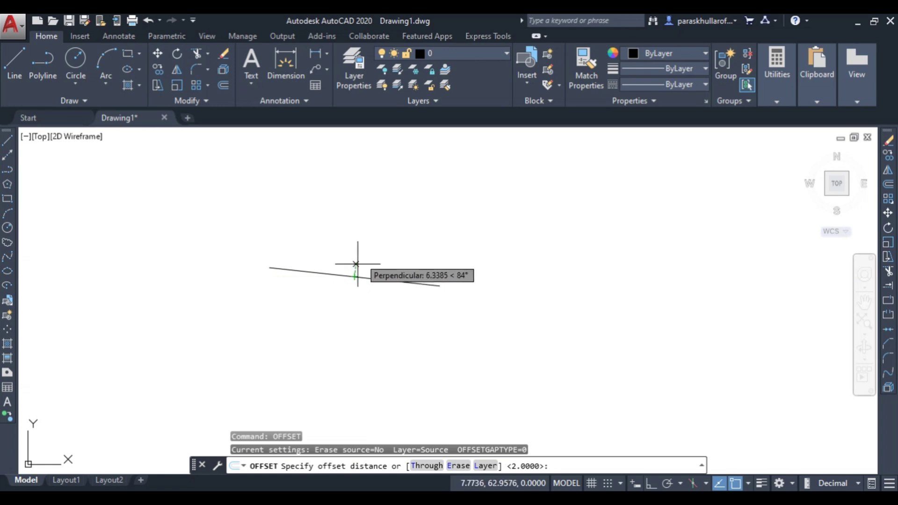
click(602, 465)
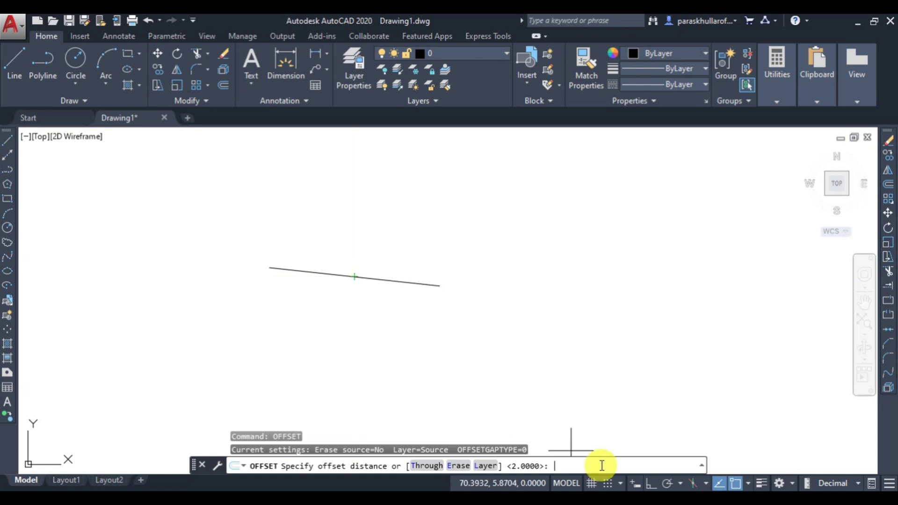
text(5)
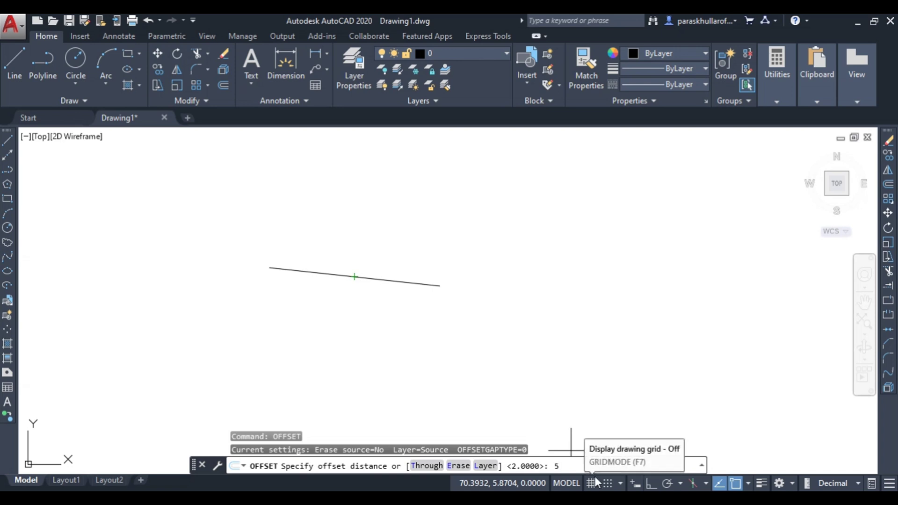
key(Return)
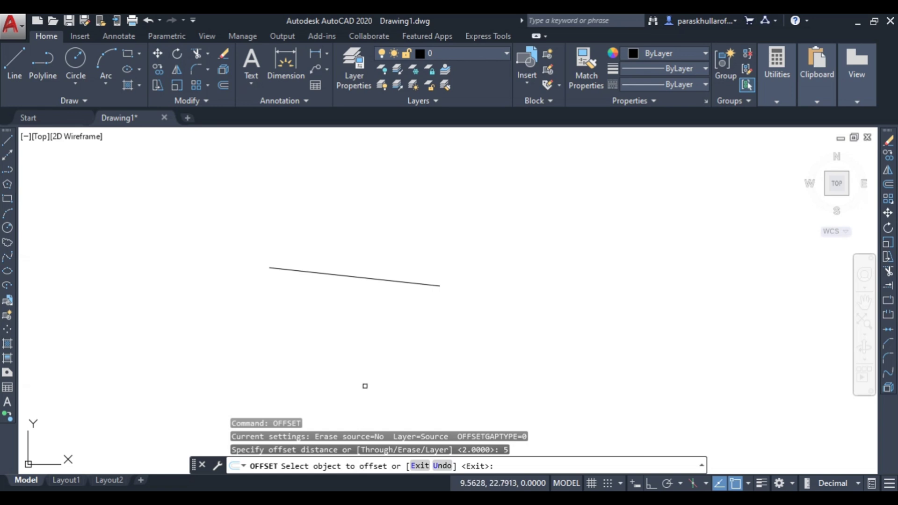
- Select the slanted line as the object to offset
click(383, 280)
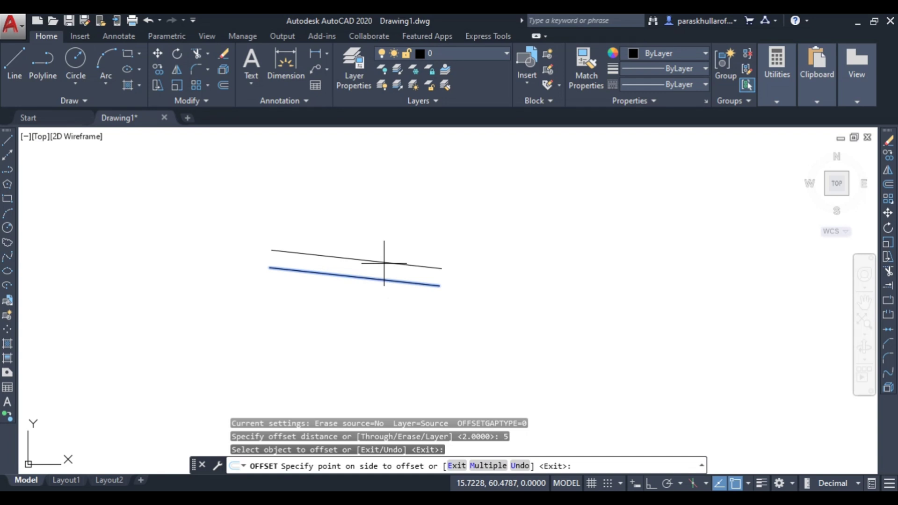
- Offset four parallel lines upward from the original, each 5 units apart
click(384, 264)
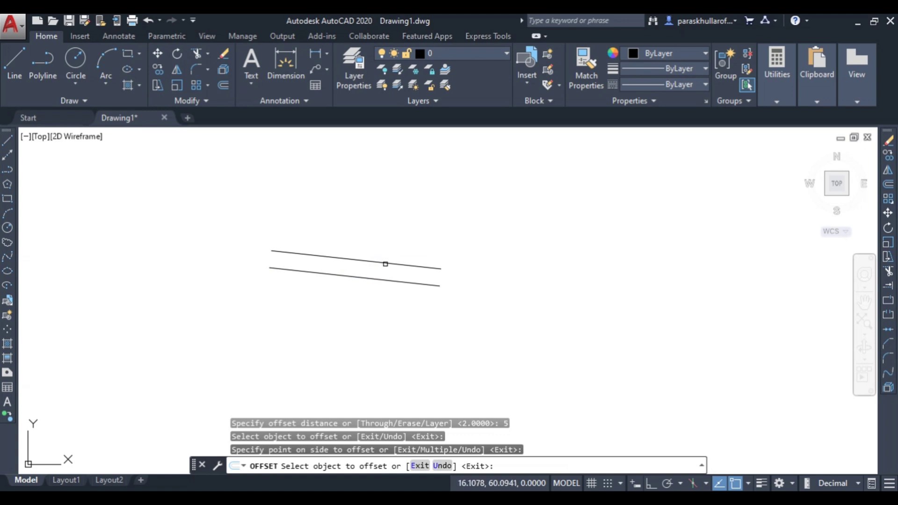
click(386, 263)
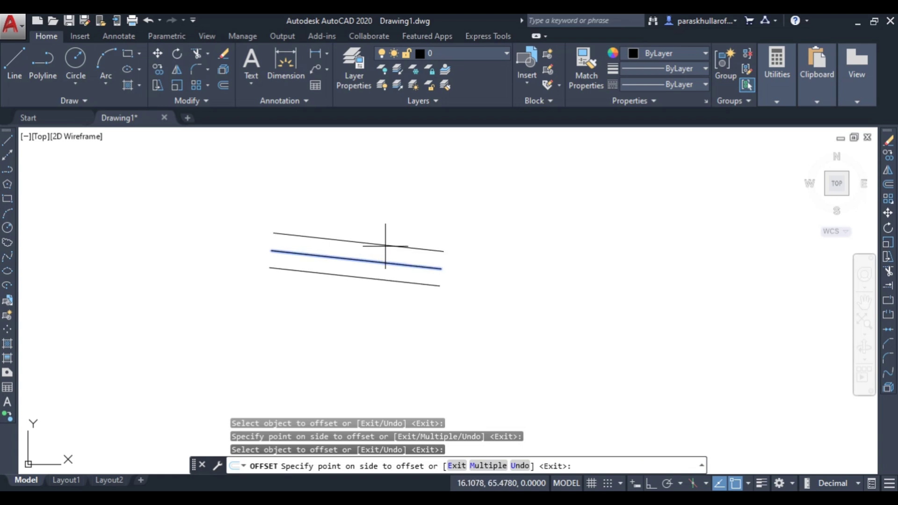
click(386, 246)
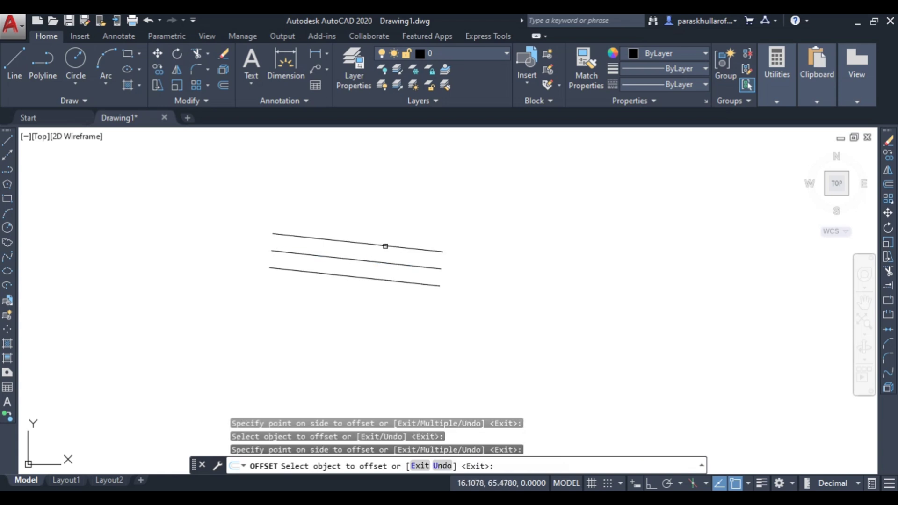
click(386, 246)
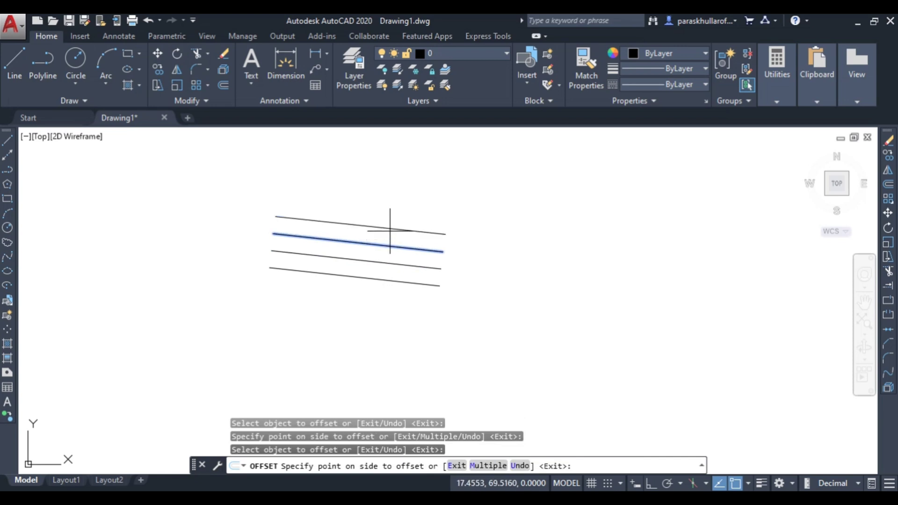
click(390, 229)
click(390, 229)
click(393, 216)
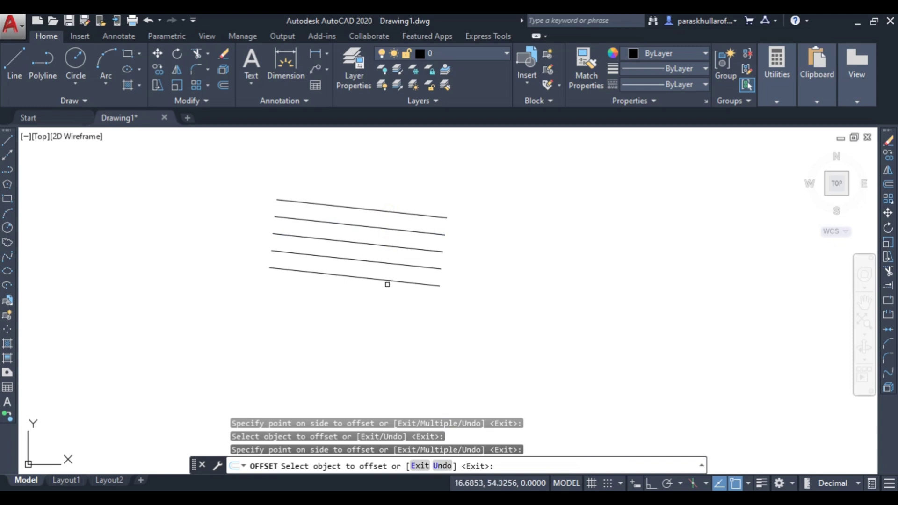
- Add two more parallel lines below the bottom line, 5 units apart
click(358, 276)
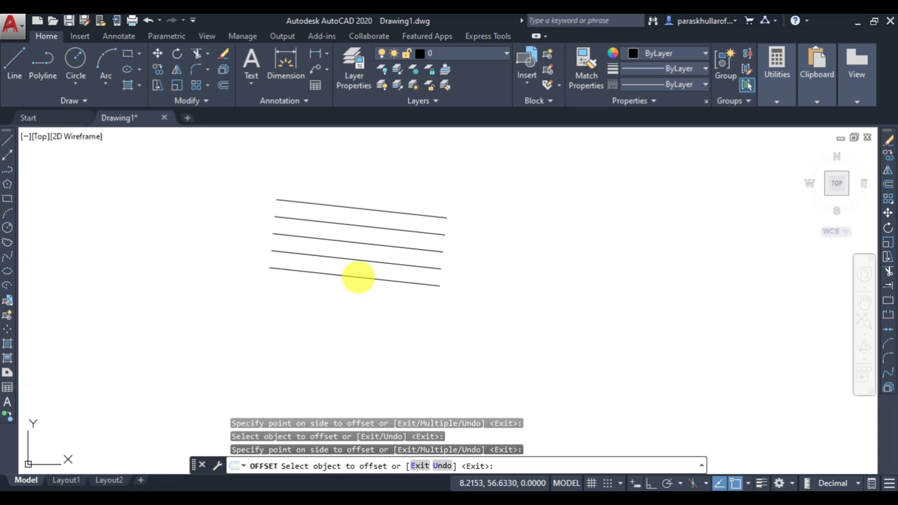
click(358, 293)
click(357, 296)
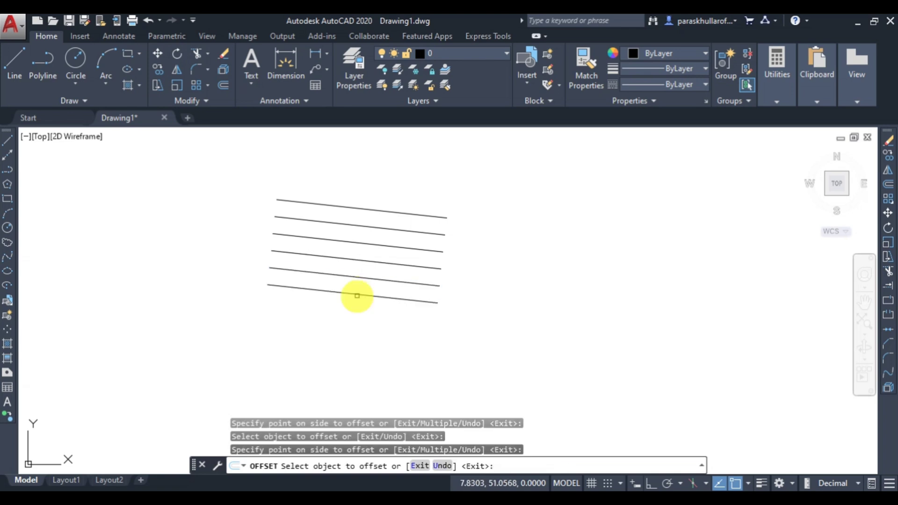
click(355, 307)
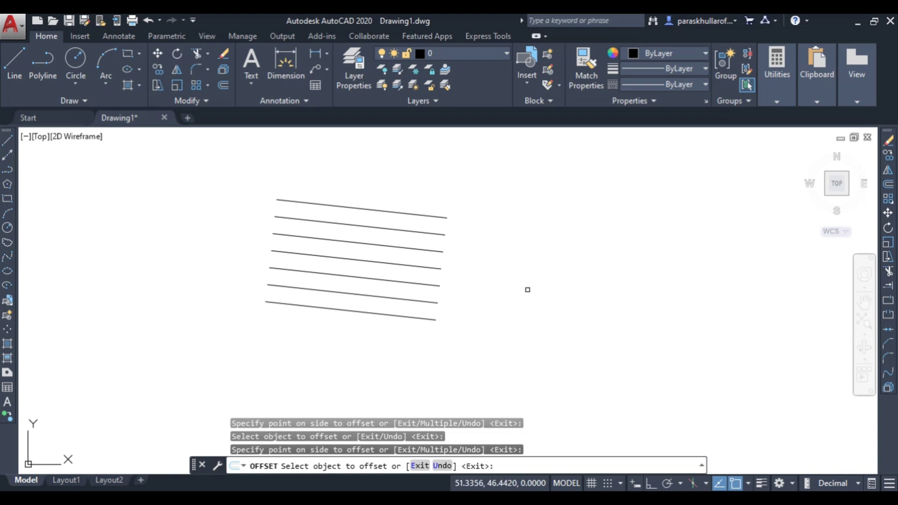
- Draw a circle of radius 20 centred to the right of the seven lines
middle_drag(604, 266, 438, 288)
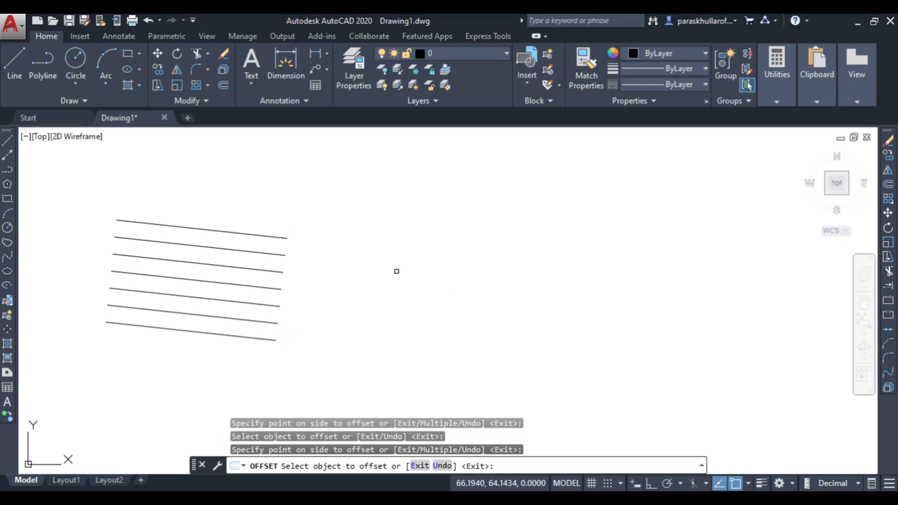
click(9, 230)
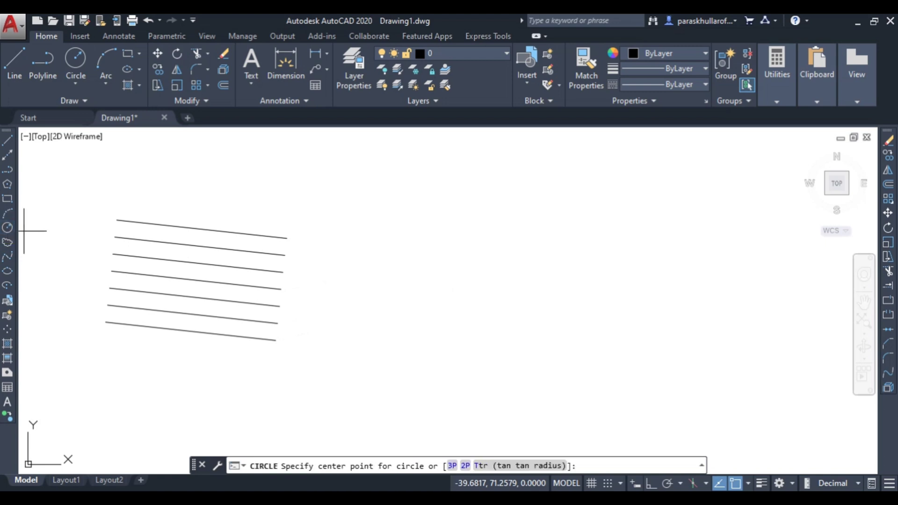
click(605, 322)
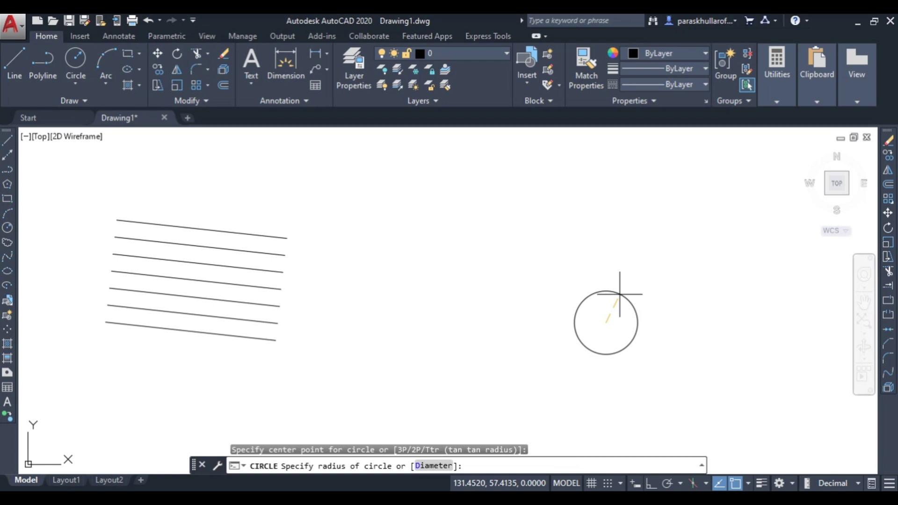
text(20)
key(Return)
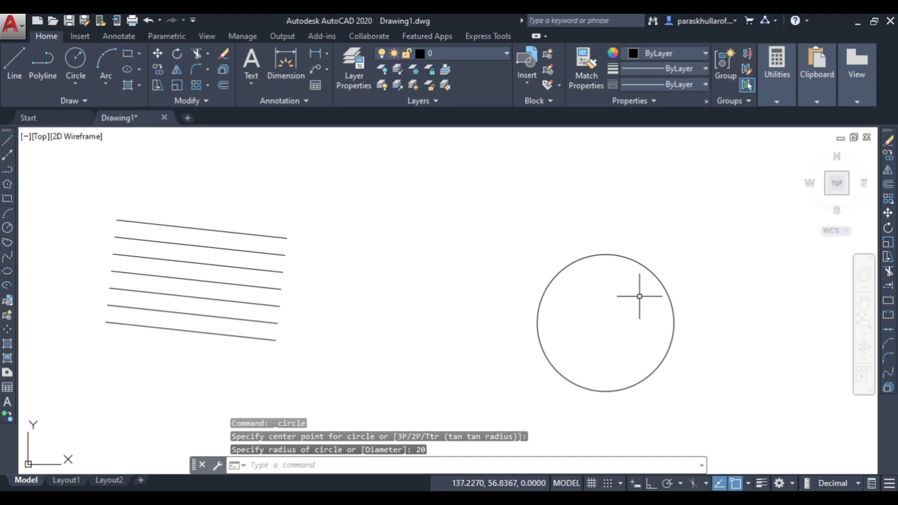
- Start Offset with a distance of 3 and select the circle
click(888, 185)
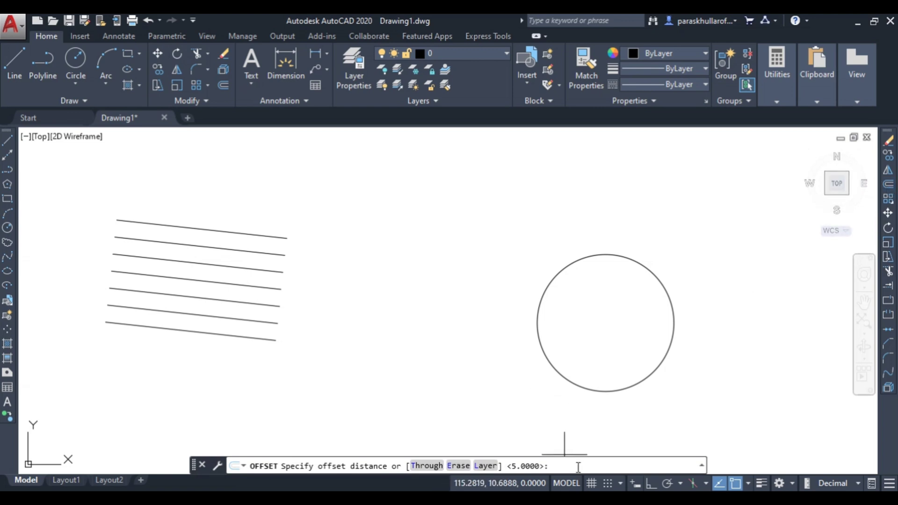
text(3)
key(Return)
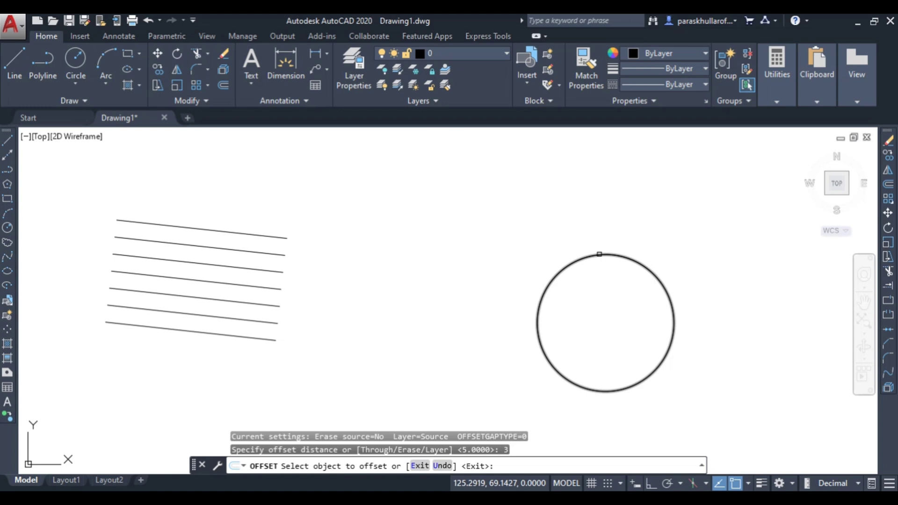
click(601, 255)
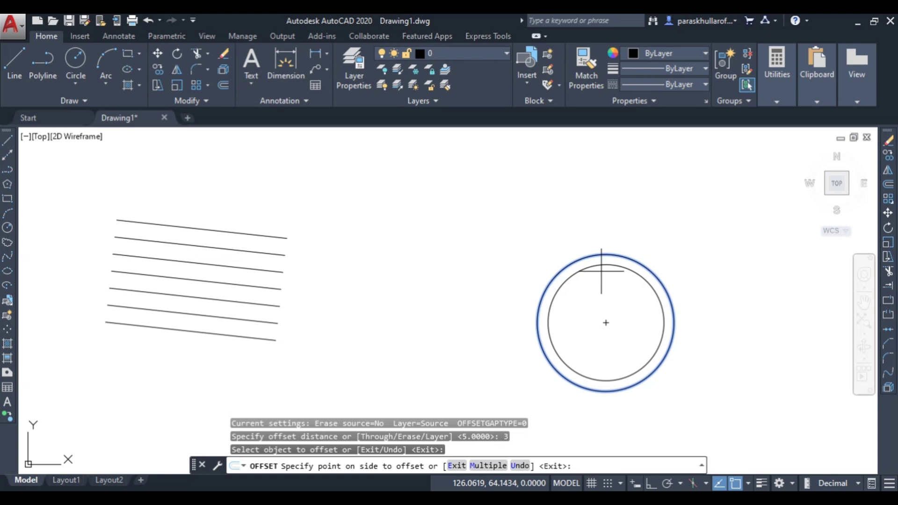
- Offset four concentric circles inward from the radius-20 circle, 3 units apart
click(601, 271)
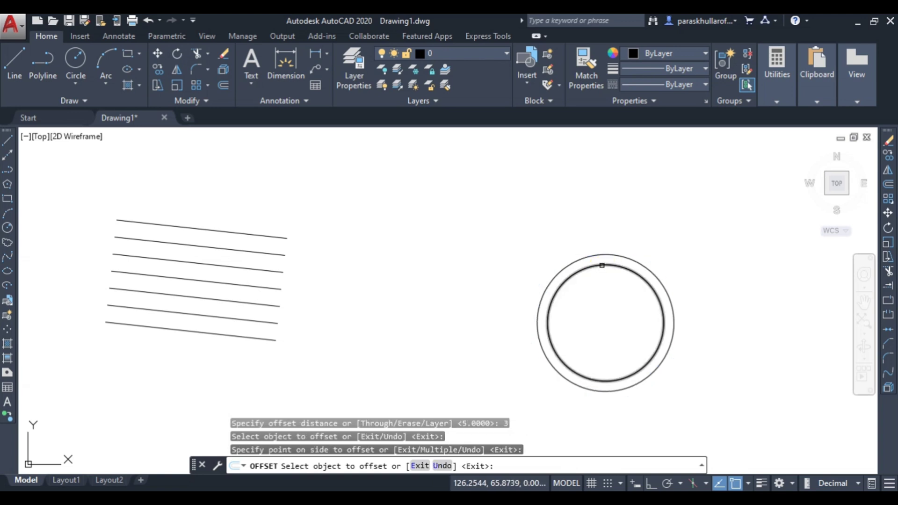
click(601, 265)
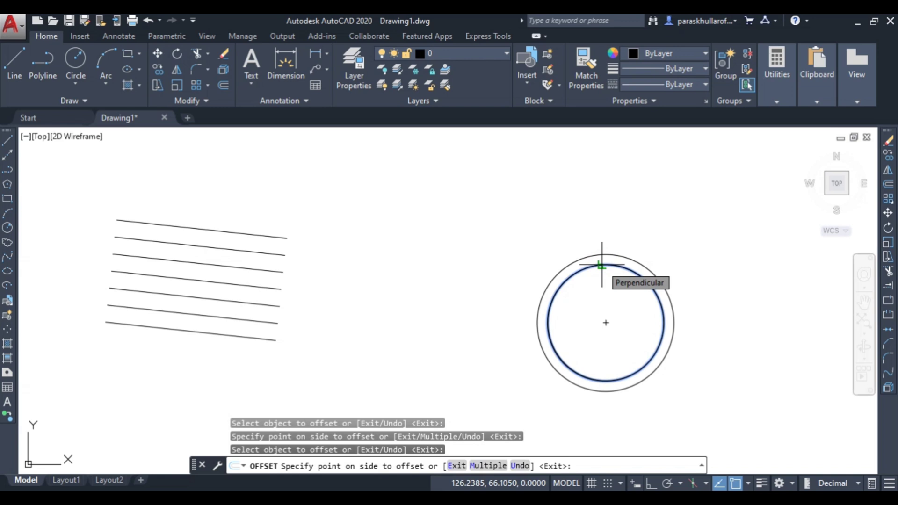
click(603, 278)
click(603, 276)
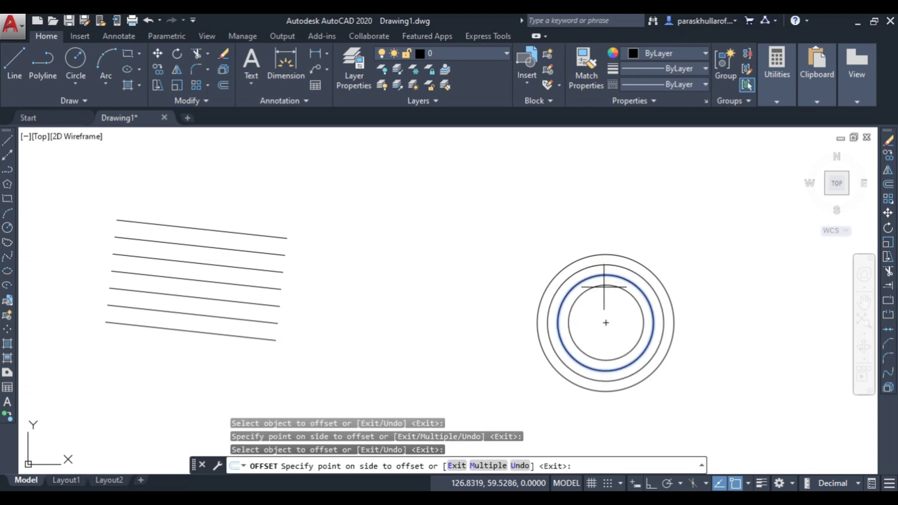
click(604, 287)
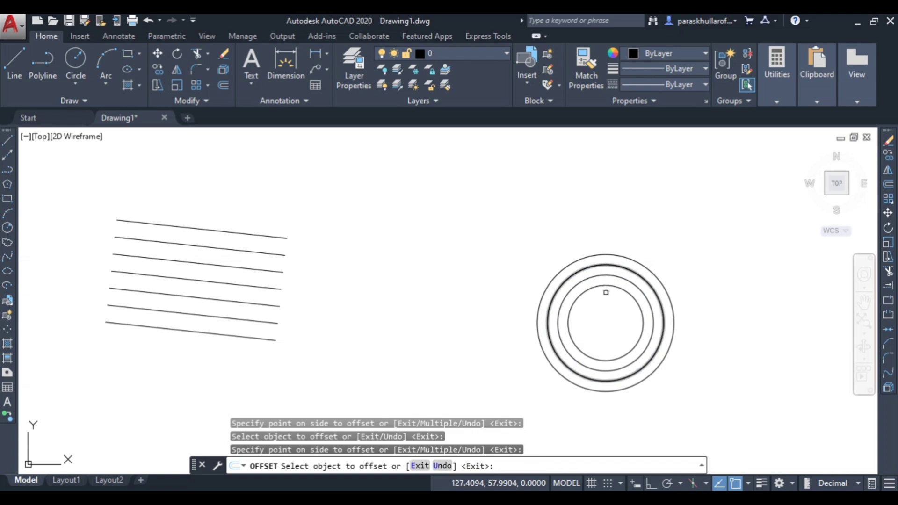
click(606, 286)
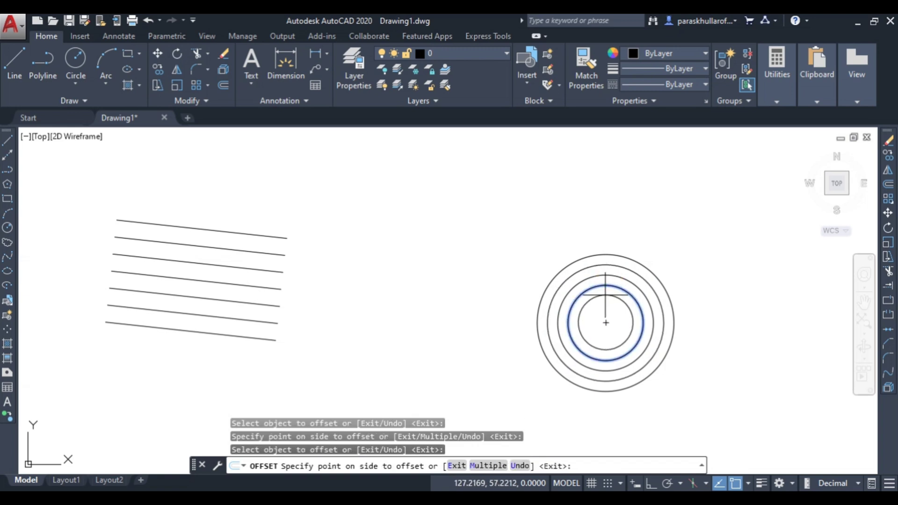
click(602, 299)
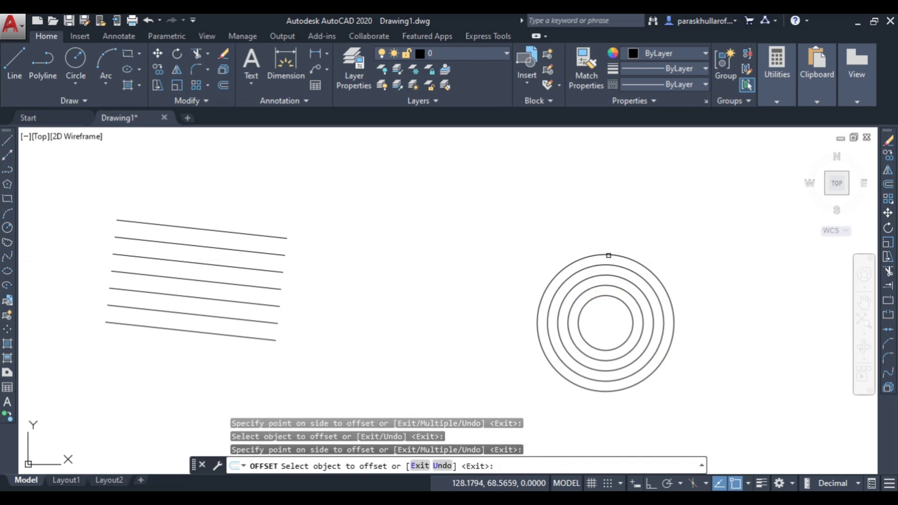
- Add two larger concentric circles outside the original, 3 units apart
click(602, 256)
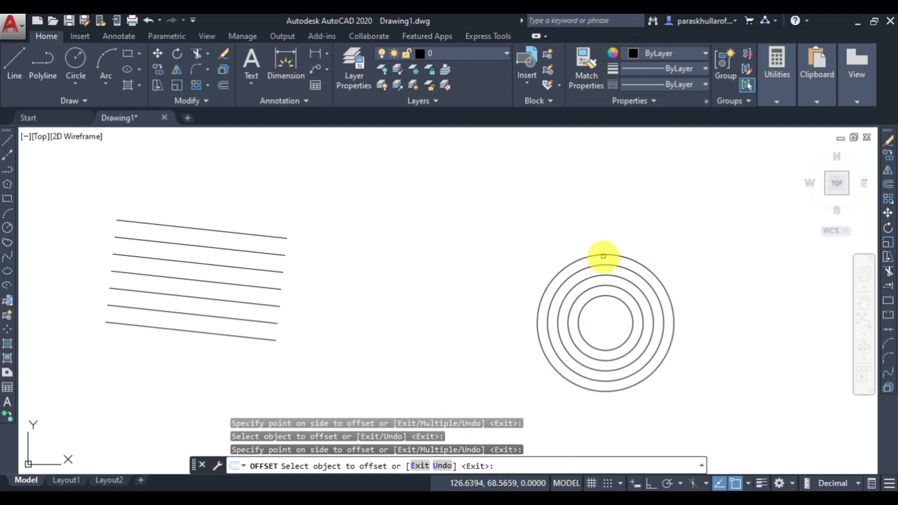
click(604, 232)
click(604, 247)
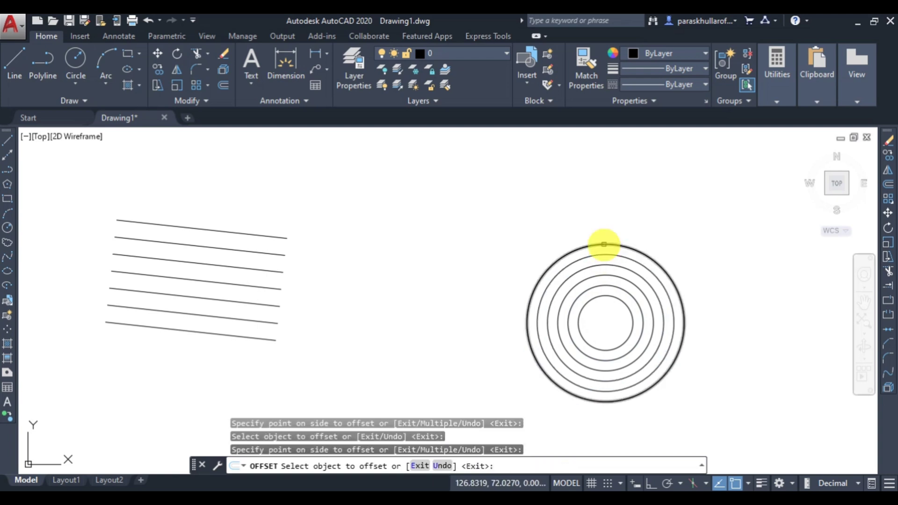
click(606, 218)
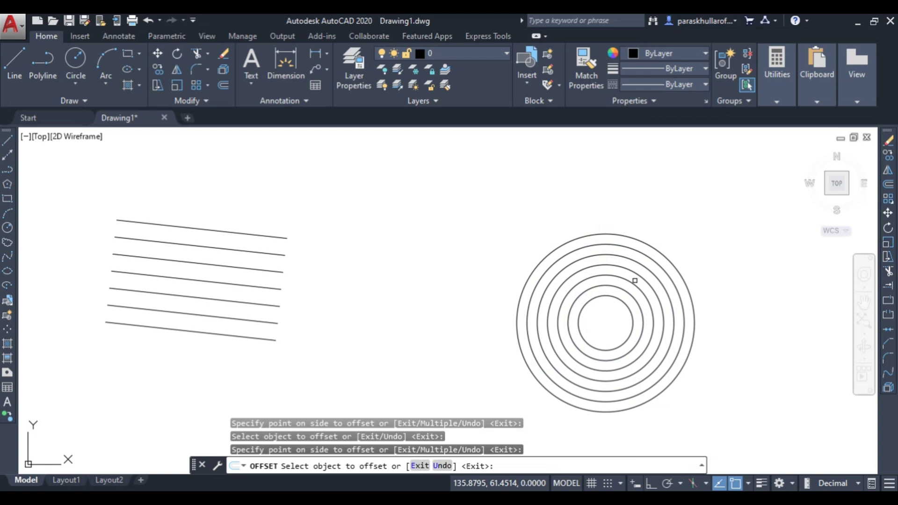